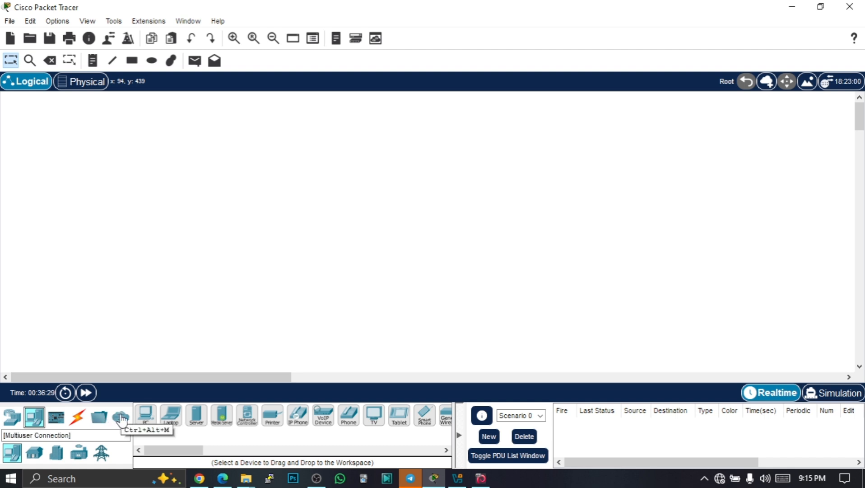
Place a HomeRouter-PT-AC wireless router in the upper-left area of the logical workspace
left_click(9, 421)
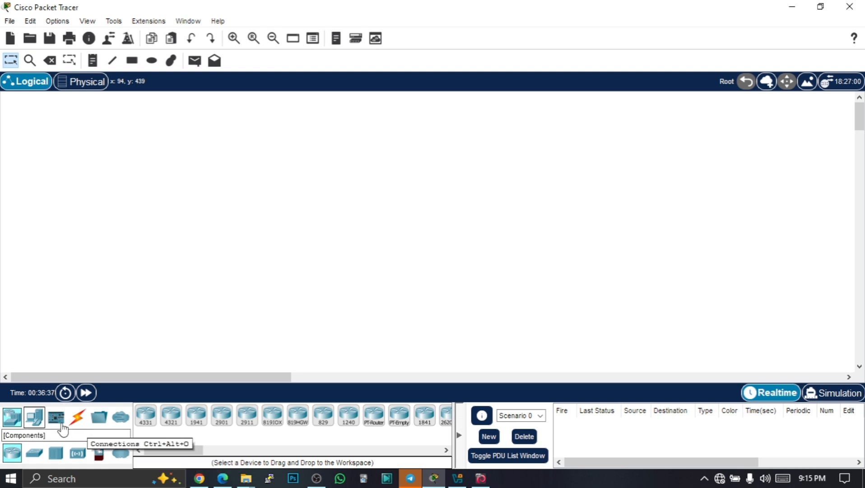
left_click(35, 416)
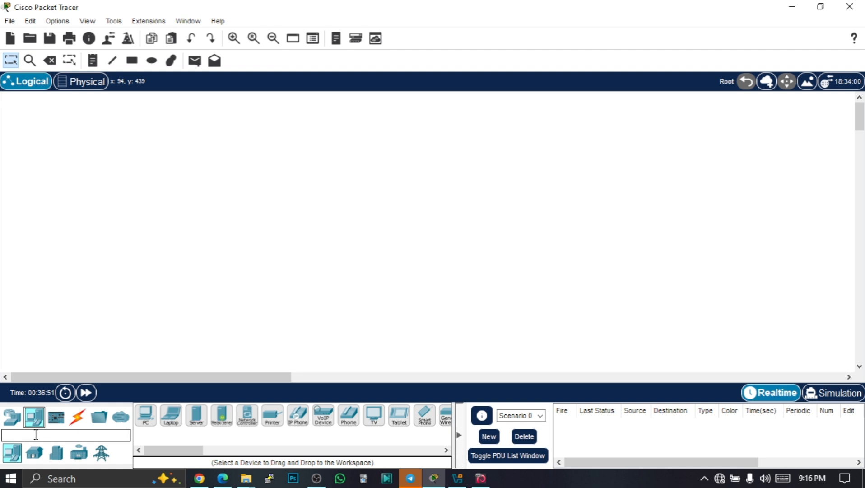
left_click(8, 425)
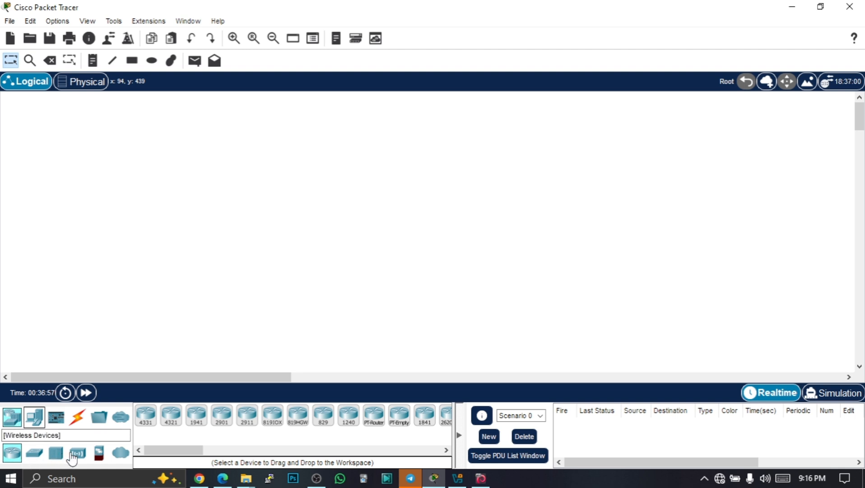
left_click(80, 453)
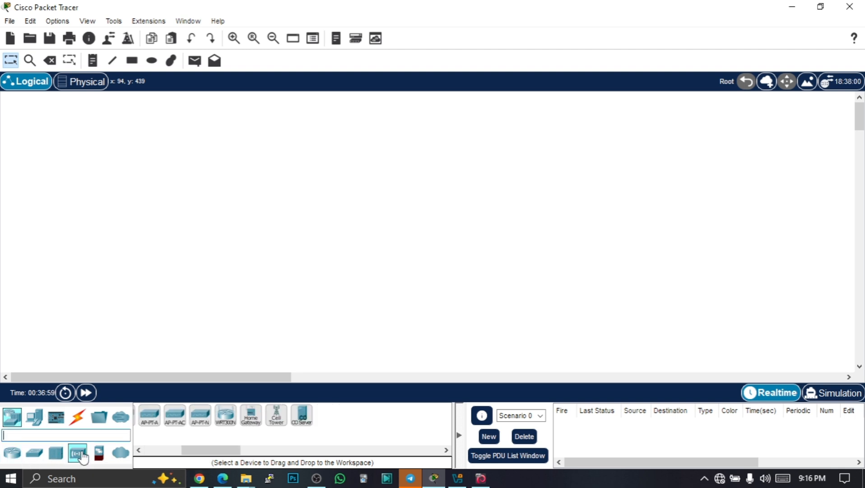
left_click_drag(229, 452, 162, 452)
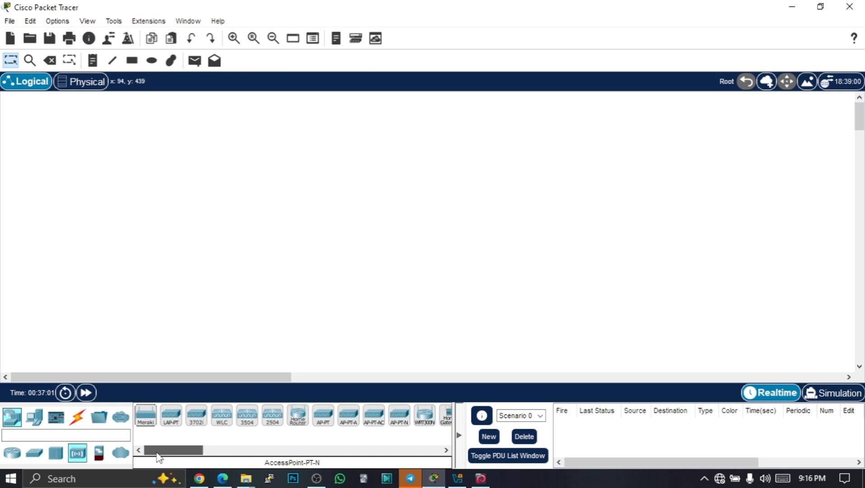
left_click_drag(299, 422, 123, 221)
left_click_drag(206, 164, 205, 164)
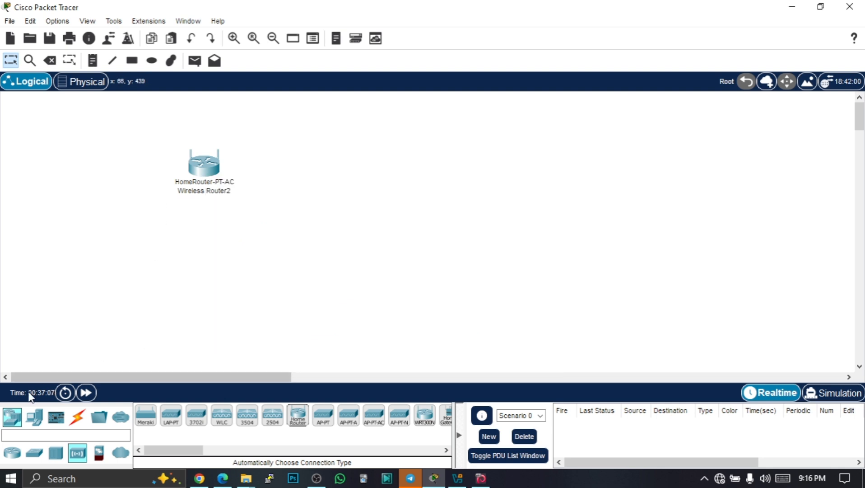
Add a laptop and a PC below the wireless router and a Webcam IoT device to its right
left_click(35, 420)
left_click_drag(172, 418, 116, 253)
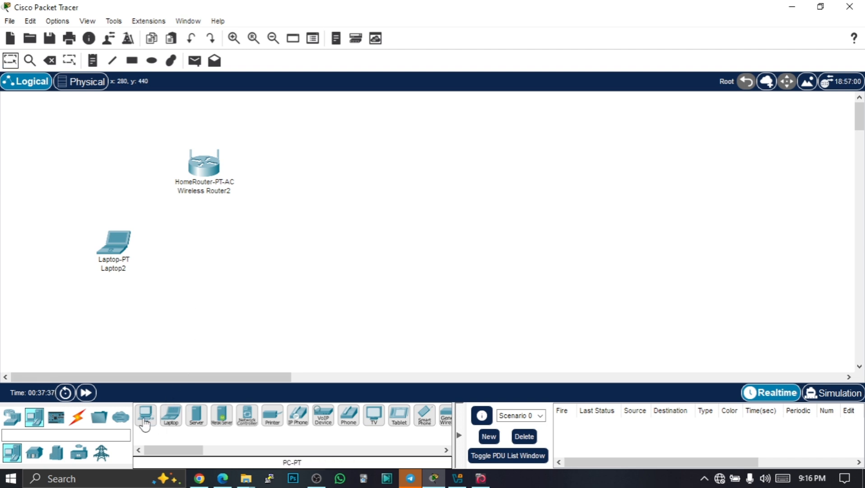
left_click_drag(145, 415, 222, 266)
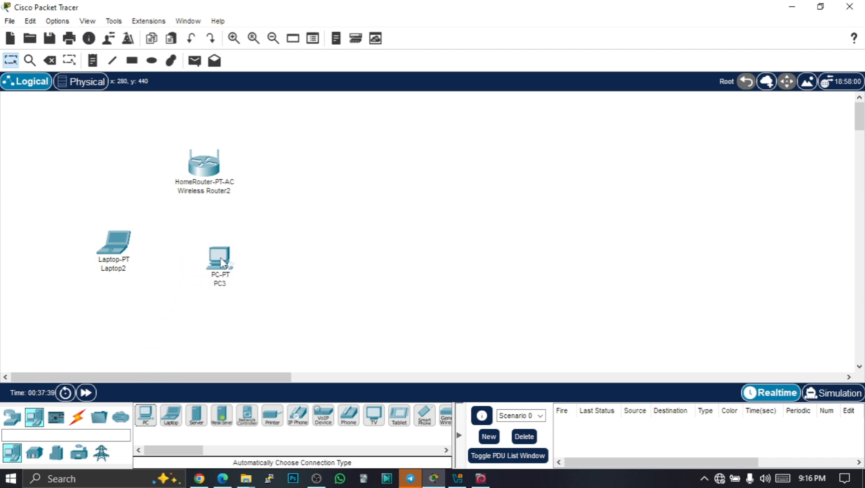
mouse_move(219, 277)
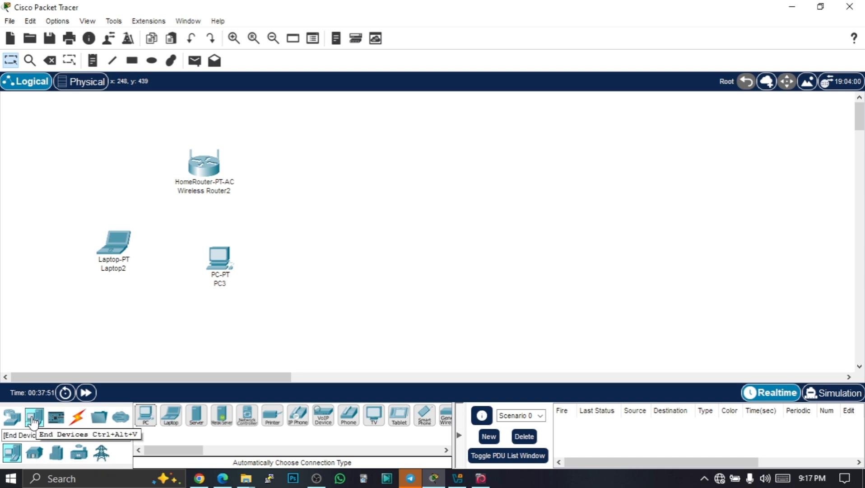
left_click(34, 452)
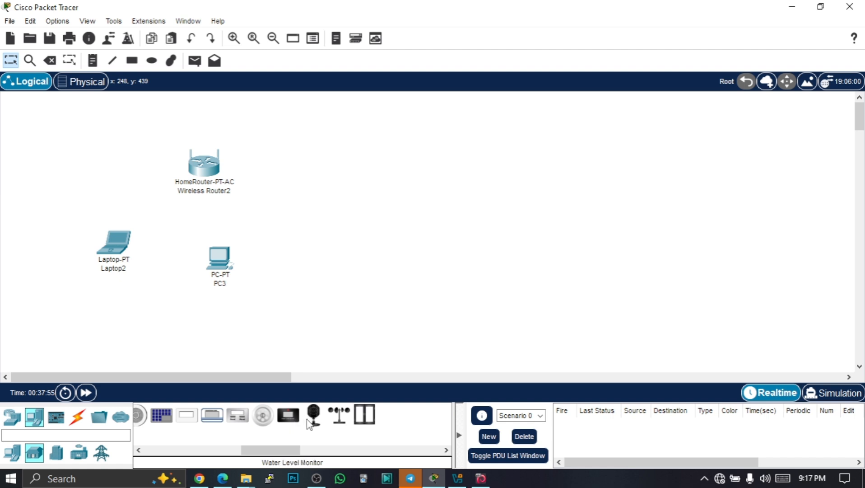
left_click_drag(314, 423, 338, 166)
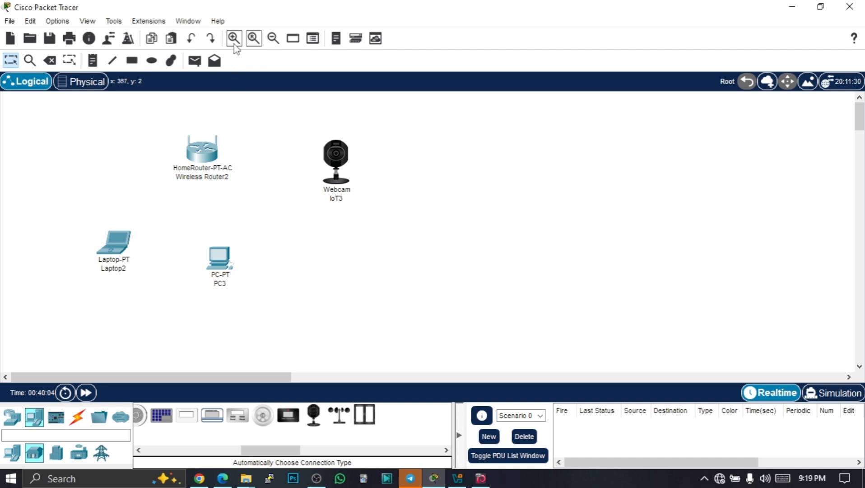
left_click(234, 39)
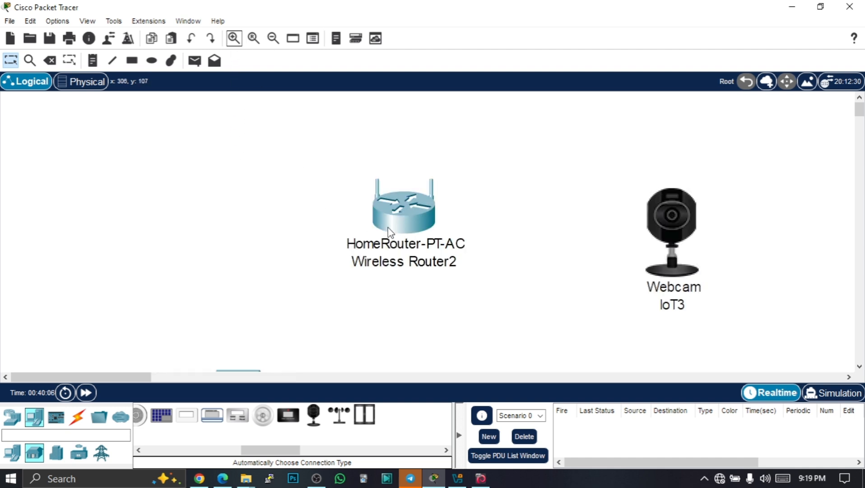
scroll(388, 233, "down", 3)
scroll(391, 232, "up", 3)
scroll(449, 231, "down", 3)
scroll(449, 230, "up", 3)
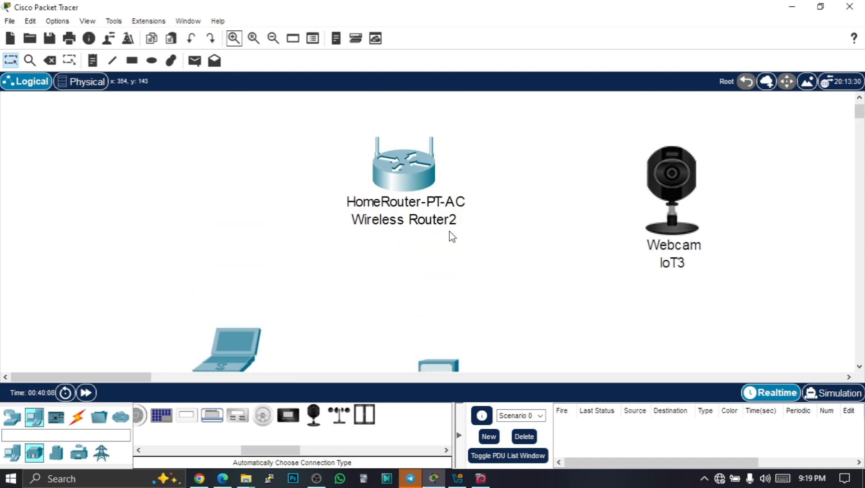
left_click(273, 40)
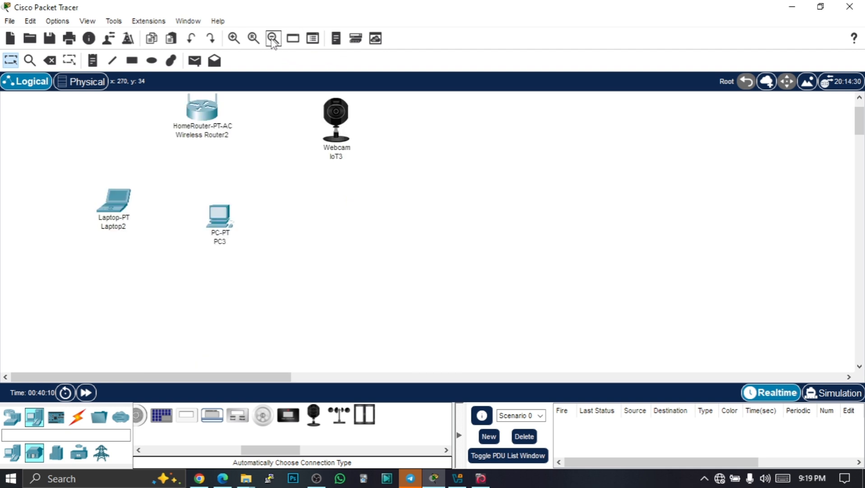
left_click(273, 40)
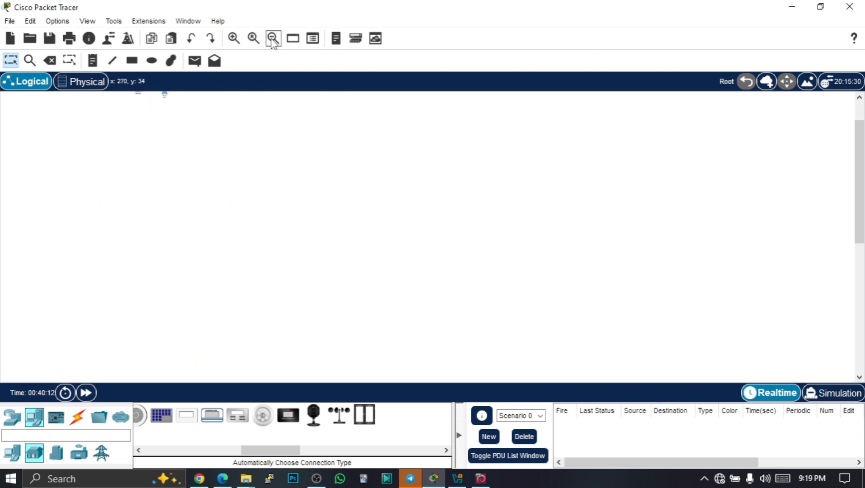
scroll(273, 163, "up", 3)
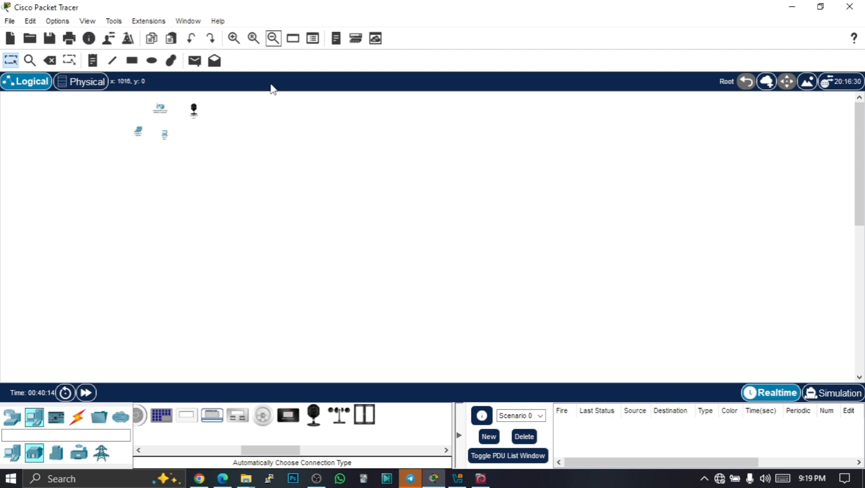
left_click(253, 39)
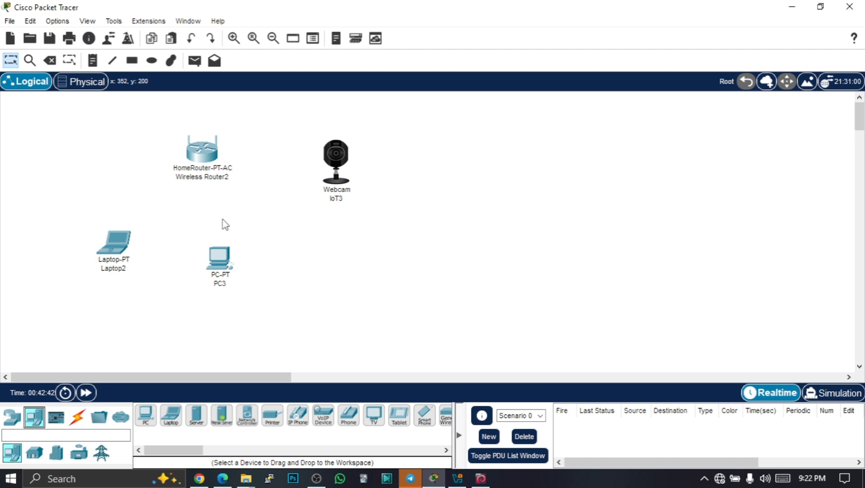
Connect the wireless router to the PC using an automatically chosen connection type
left_click(82, 425)
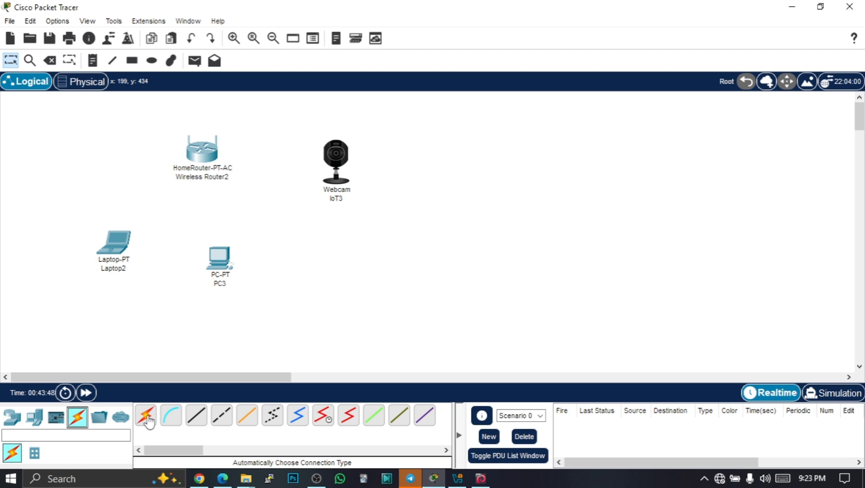
left_click(150, 421)
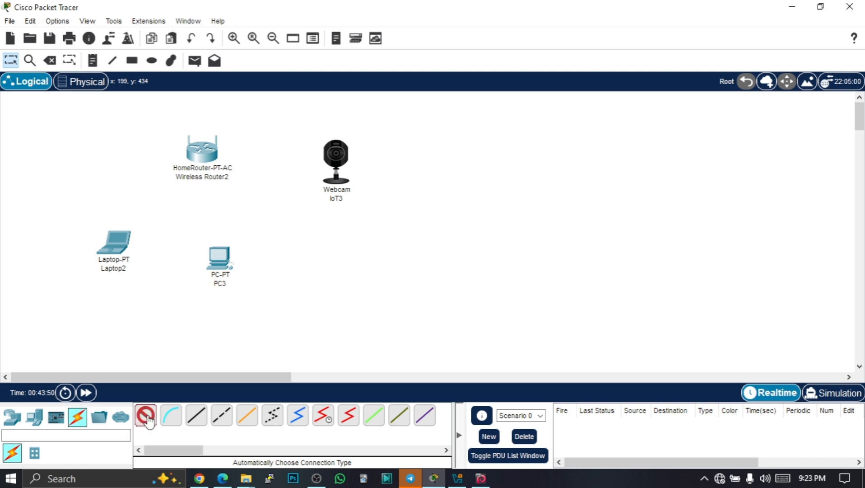
left_click(205, 156)
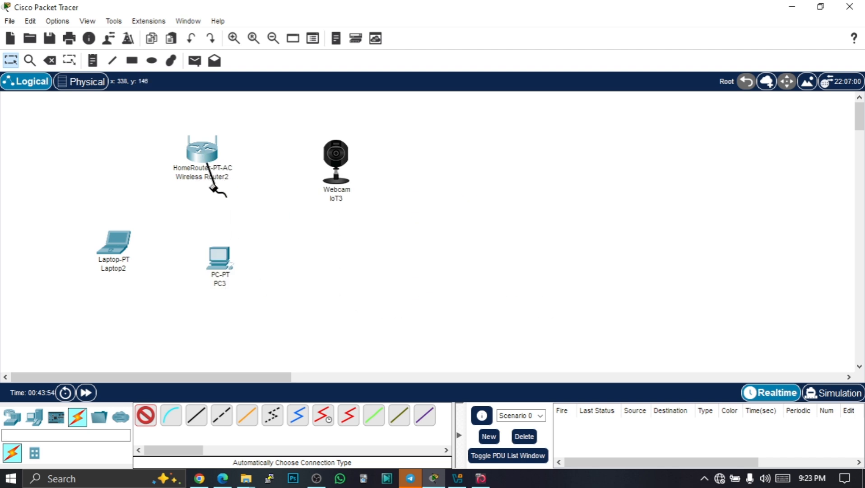
left_click(223, 261)
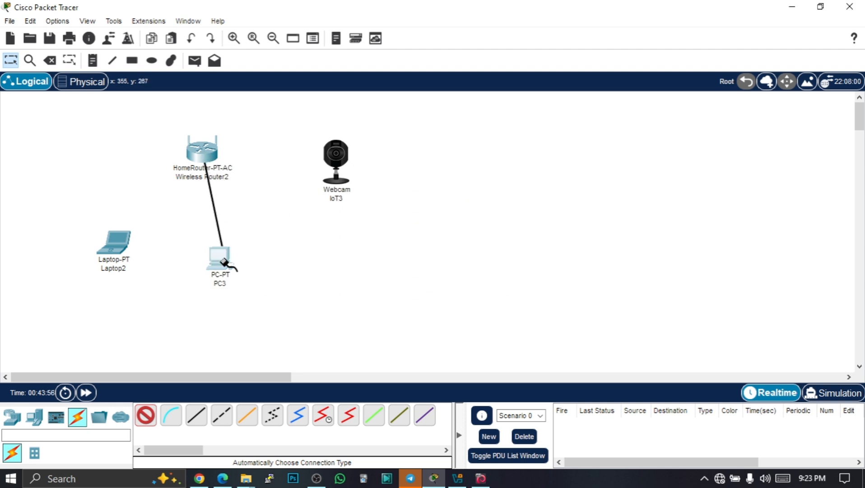
left_click(223, 261)
mouse_move(221, 271)
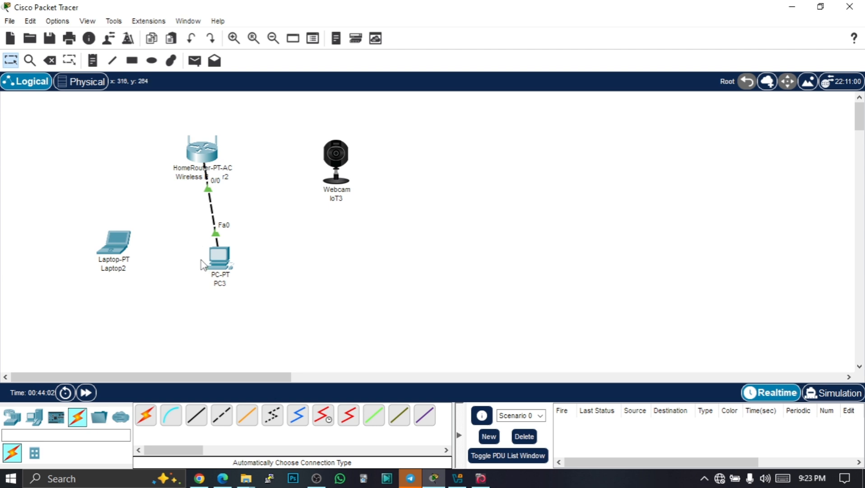
Try to cable the wireless router to the webcam with an automatically chosen connection
left_click(149, 424)
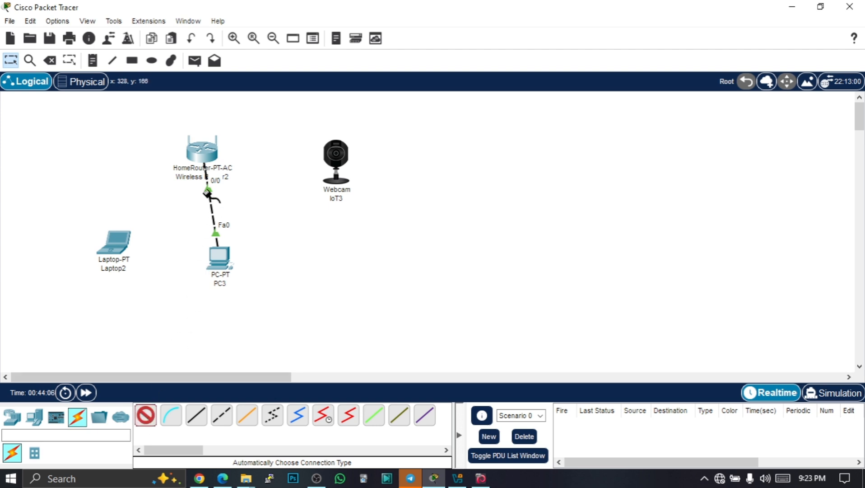
left_click(203, 155)
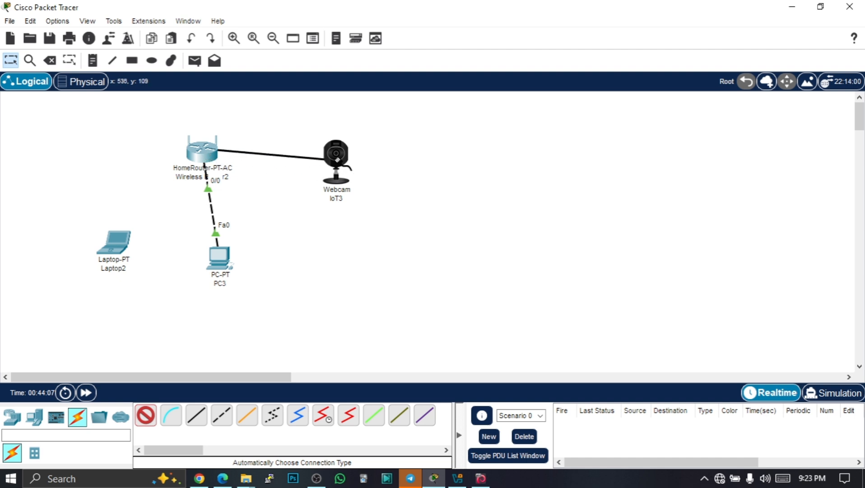
left_click(339, 163)
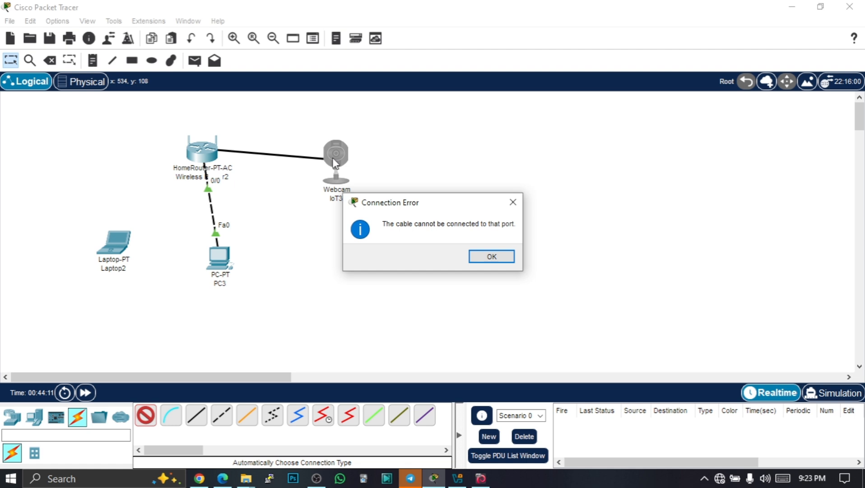
left_click(494, 259)
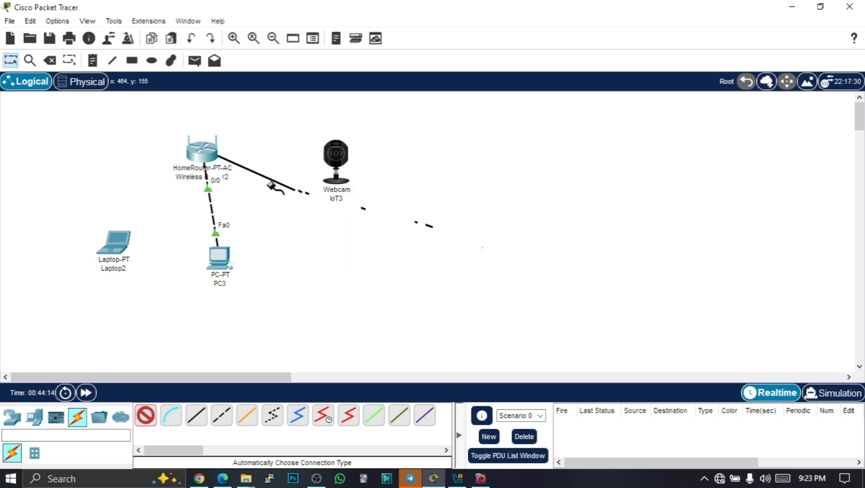
left_click(52, 63)
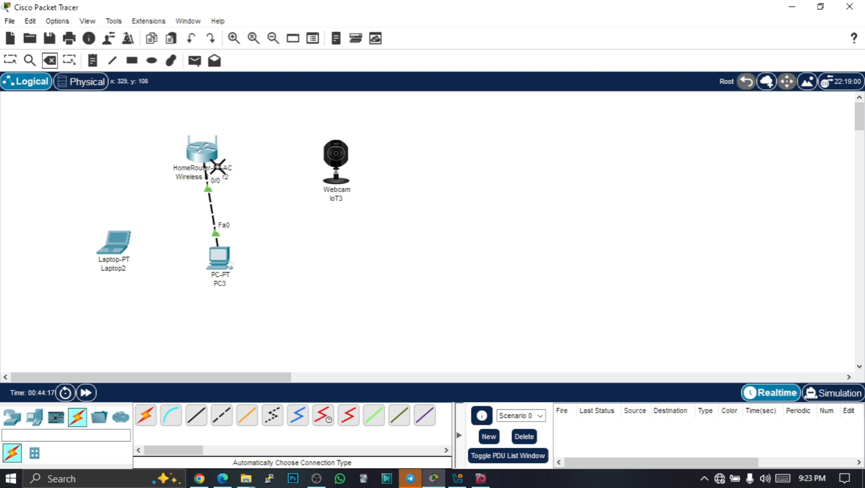
key("Escape")
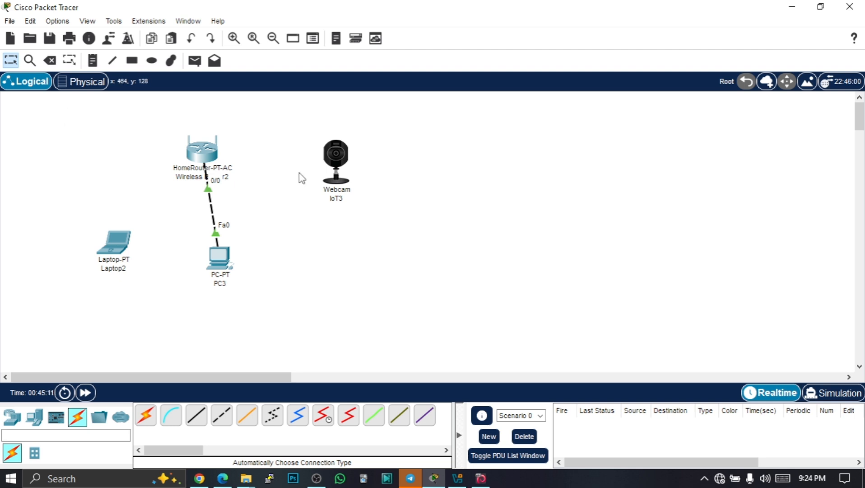
Open the webcam's settings window, view its physical modules, and switch the window to advanced mode
left_click(339, 163)
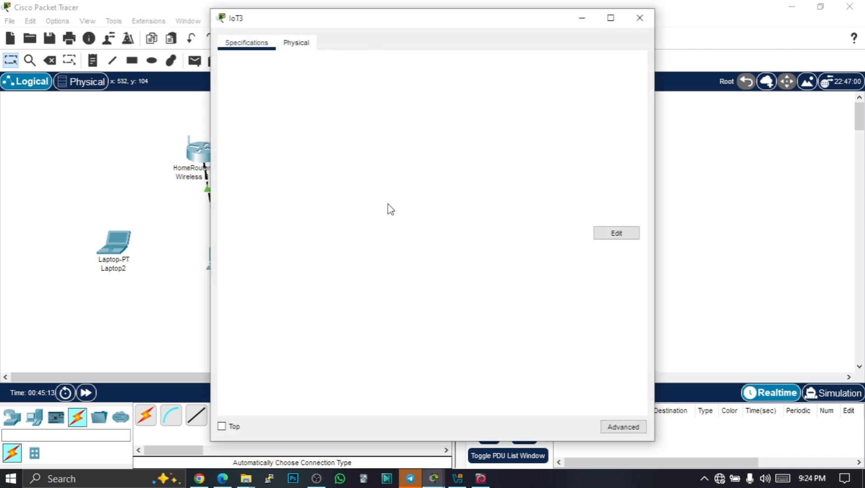
left_click(300, 43)
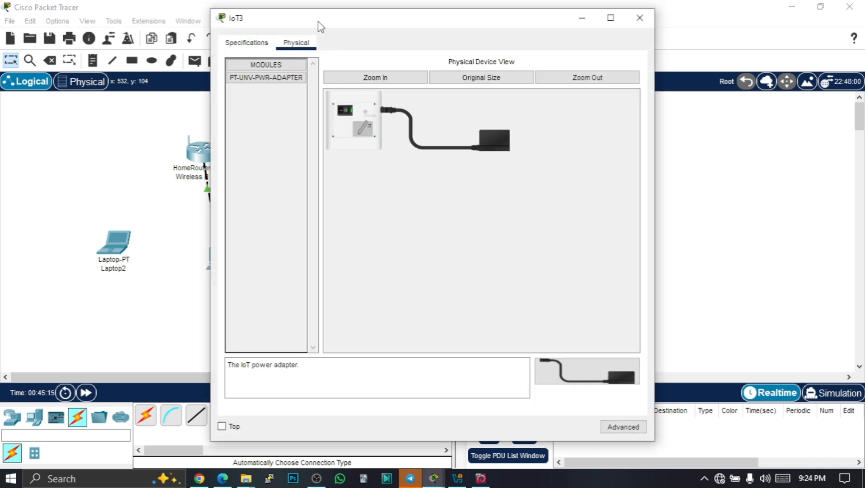
left_click_drag(318, 20, 459, 16)
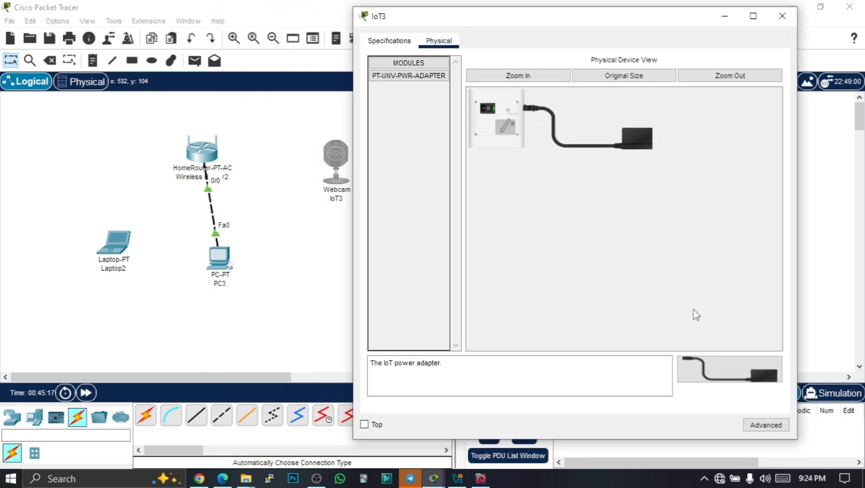
left_click(769, 428)
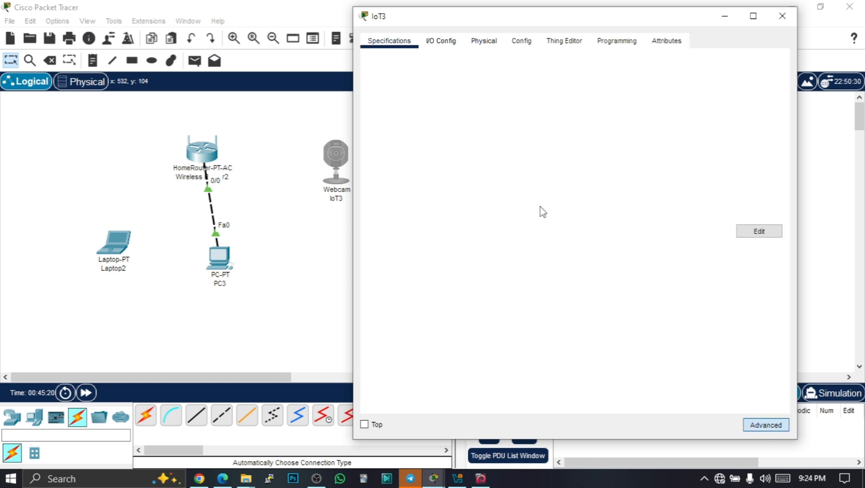
Set the webcam component's slot mapping to Analog in the Thing Editor, then review its layout and rules
left_click(563, 43)
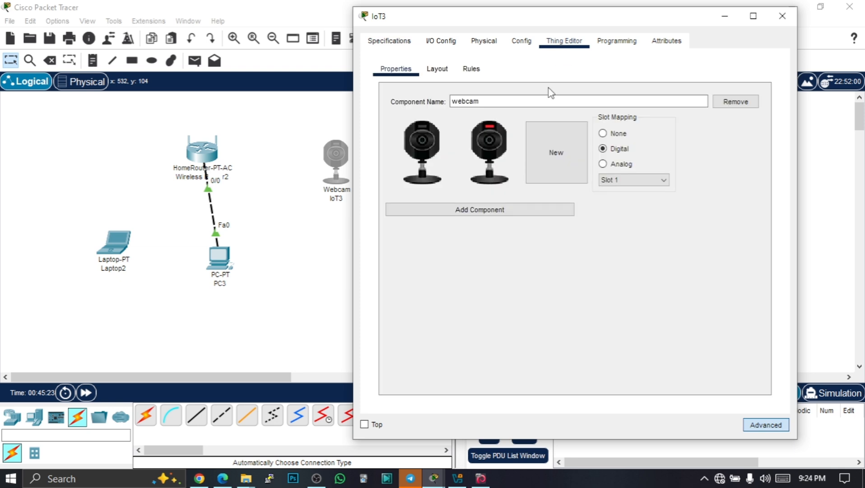
left_click(604, 164)
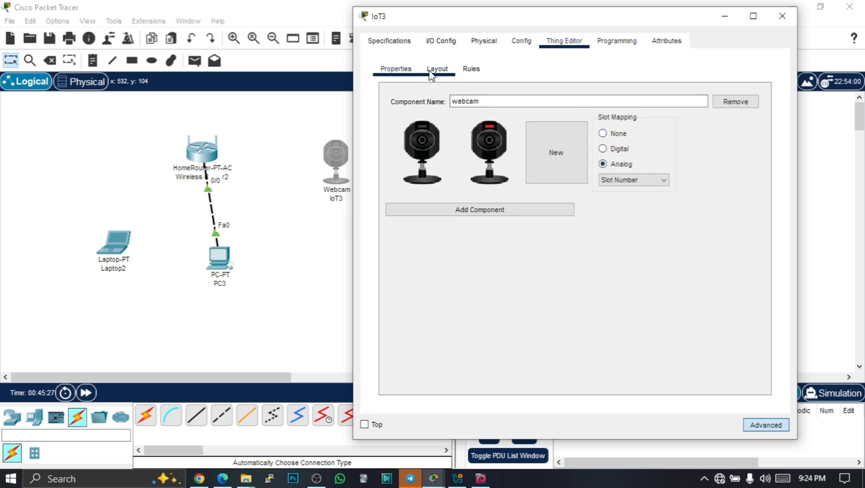
left_click(445, 73)
left_click(468, 72)
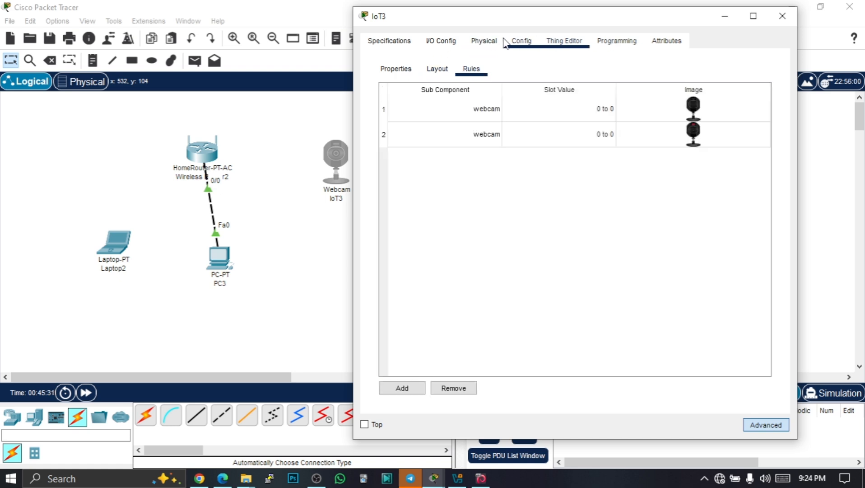
Add PT-IOT-NM-1CE as the webcam's second network adapter in I/O Config and close the webcam window
left_click(396, 70)
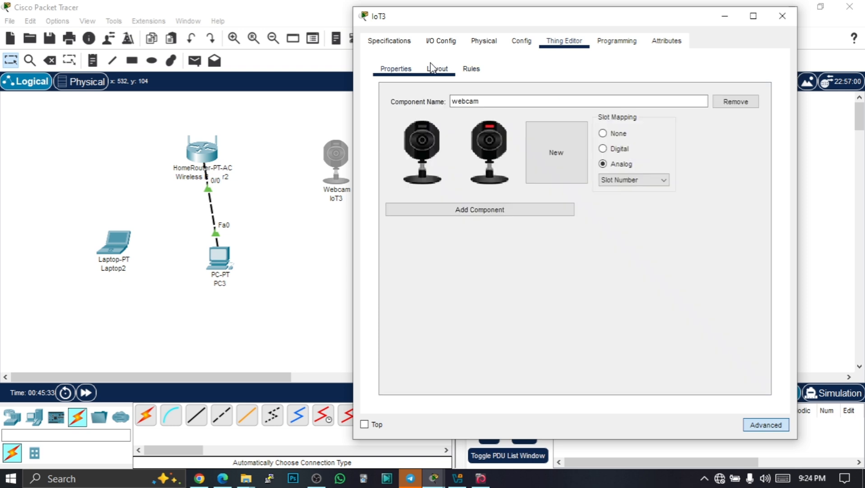
left_click(482, 44)
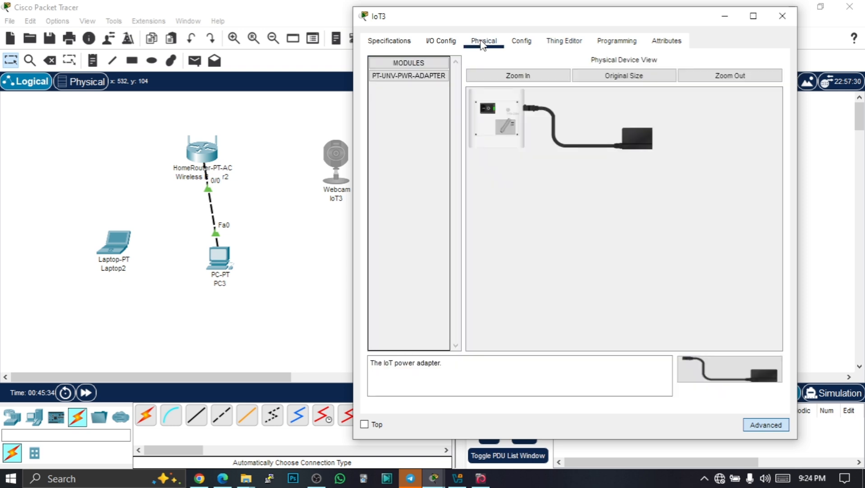
left_click(441, 41)
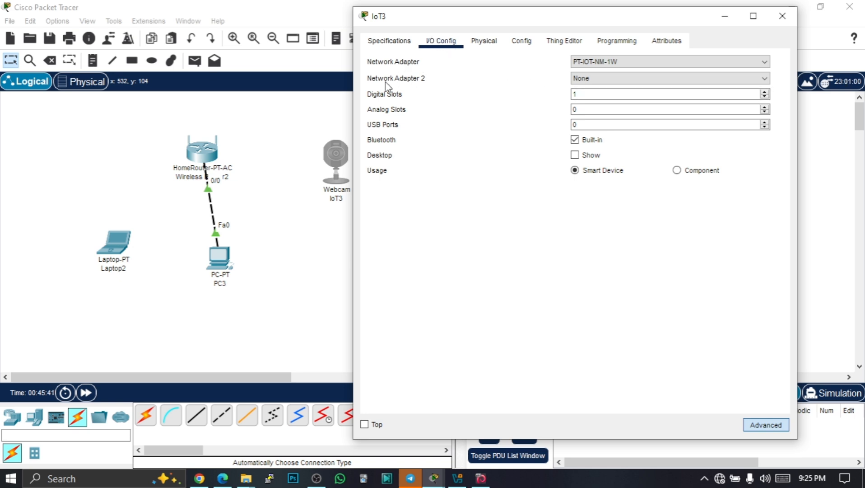
left_click(606, 63)
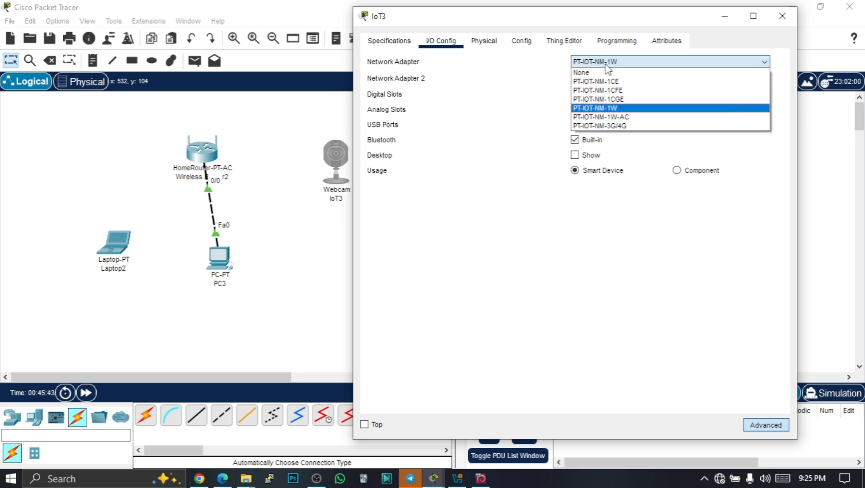
left_click(596, 64)
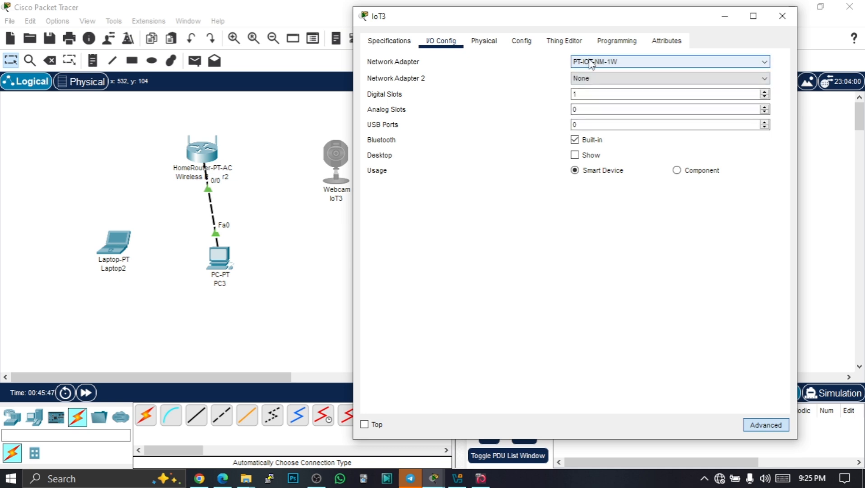
left_click(593, 78)
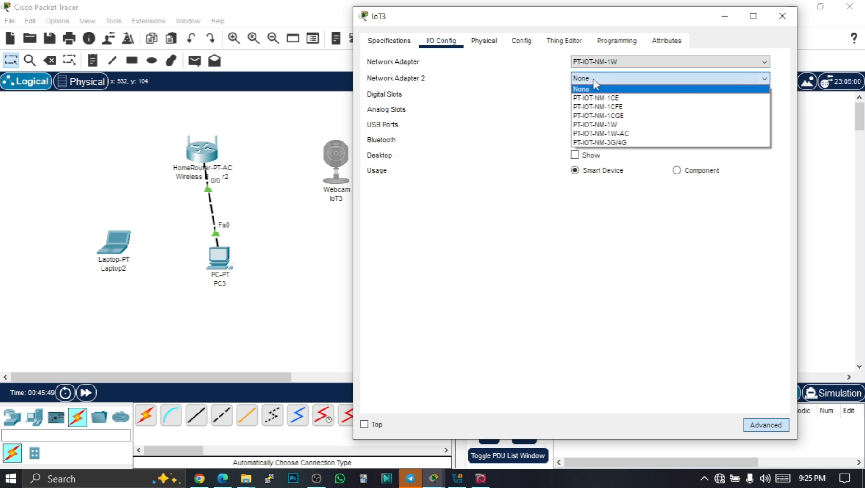
left_click(615, 98)
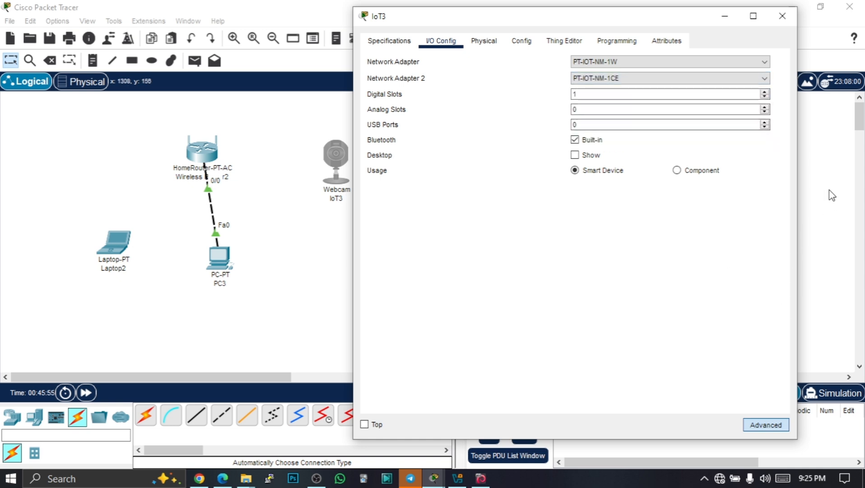
left_click(783, 16)
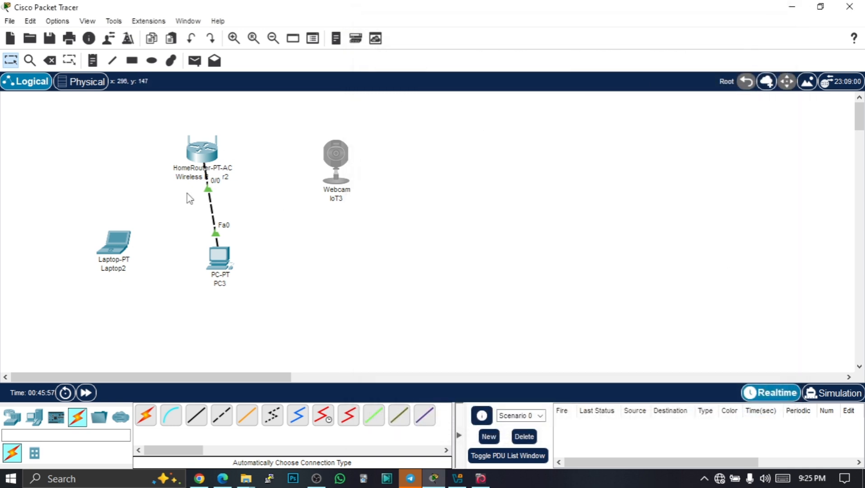
Connect the wireless router to the webcam using an automatically chosen connection type
left_click(145, 415)
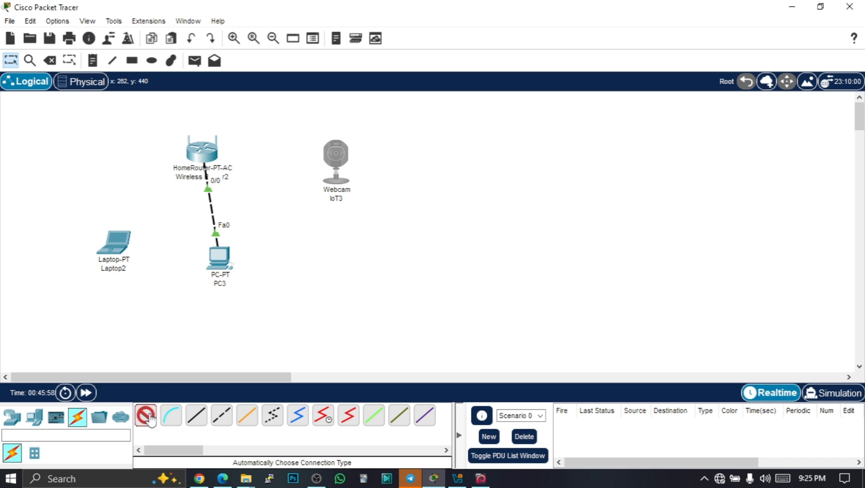
left_click(211, 158)
left_click(337, 155)
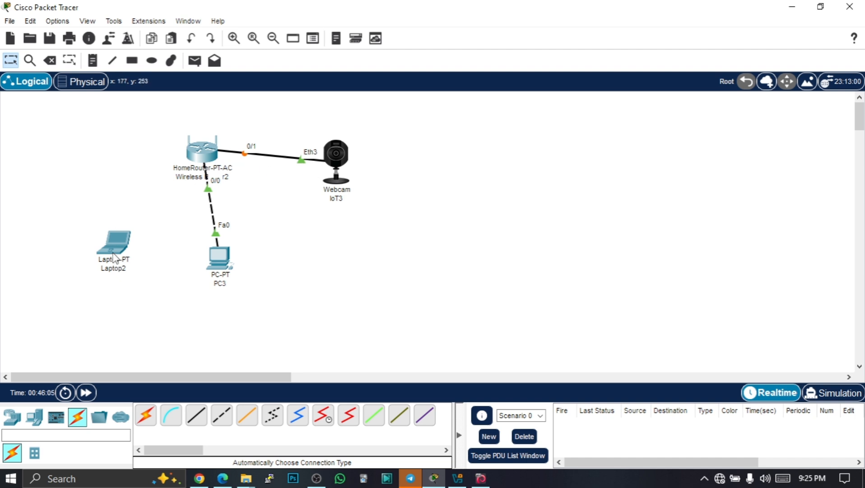
Move the laptop icon slightly up and left, then open the laptop's configuration window
left_click_drag(110, 254, 89, 227)
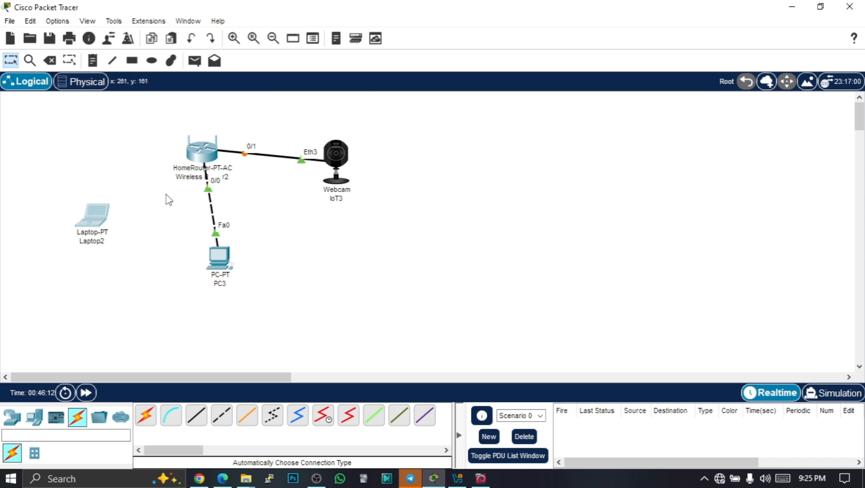
left_click(95, 224)
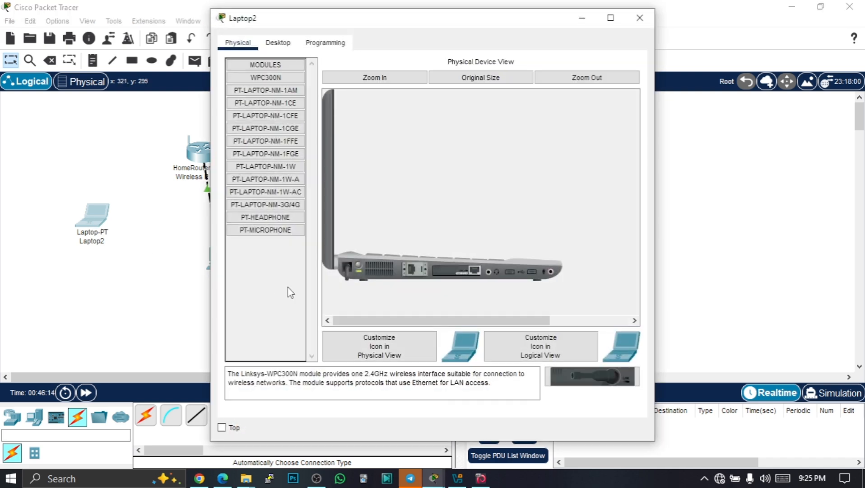
left_click_drag(284, 26, 354, 33)
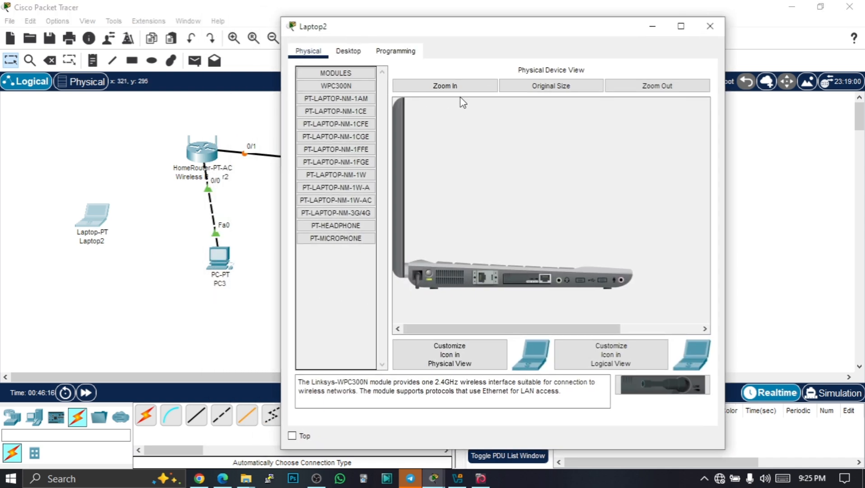
Remove the Fast Ethernet module from the laptop's expansion slot in the zoomed-in physical view
left_click(453, 87)
scroll(515, 284, "down", 5)
scroll(508, 278, "down", 1)
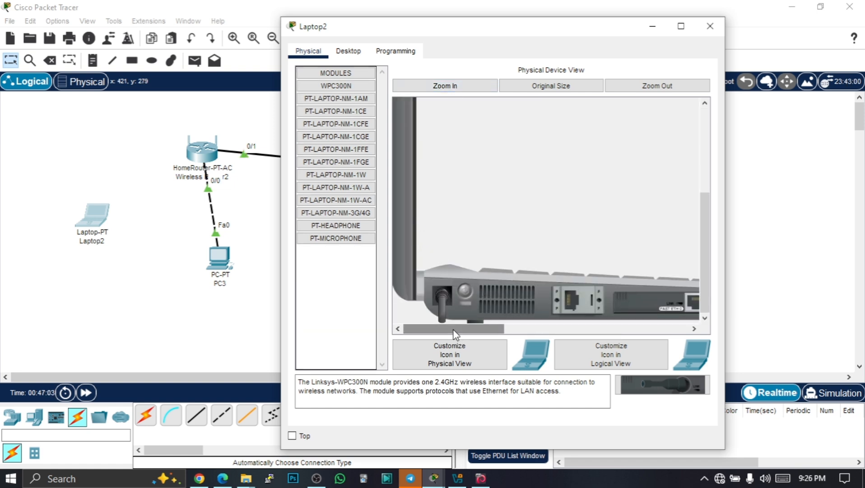
left_click_drag(455, 328, 505, 331)
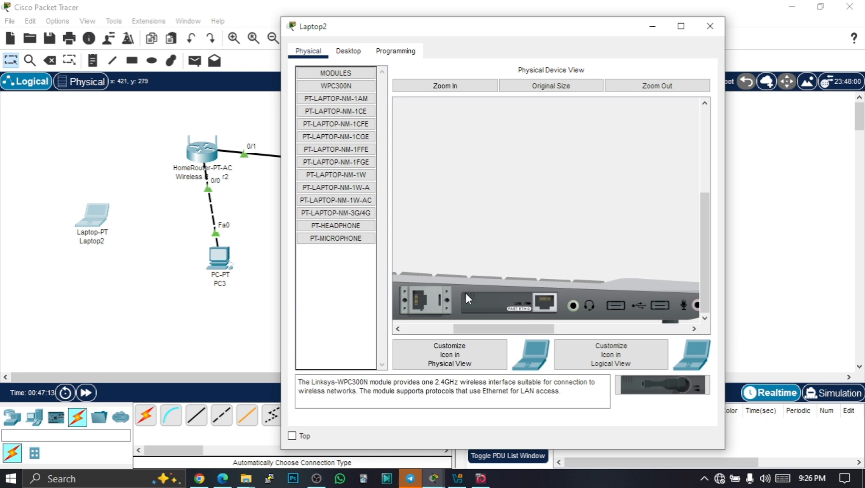
left_click_drag(465, 332, 413, 330)
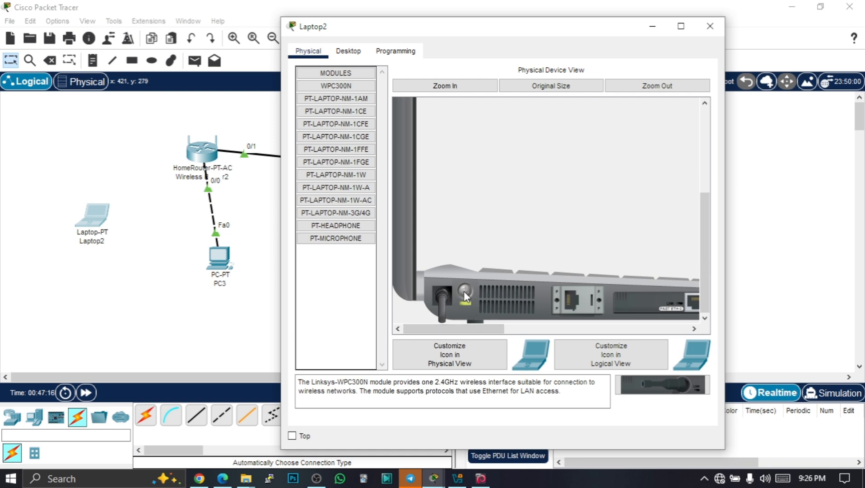
left_click_drag(463, 329, 530, 336)
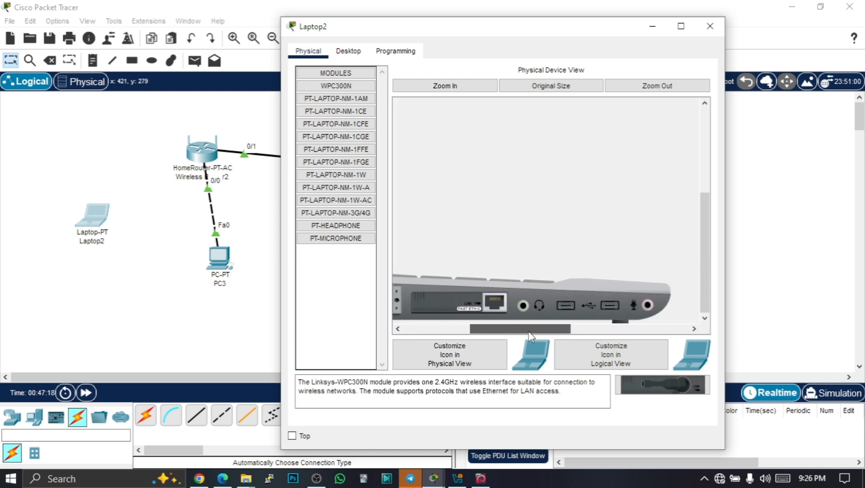
left_click_drag(495, 304, 342, 270)
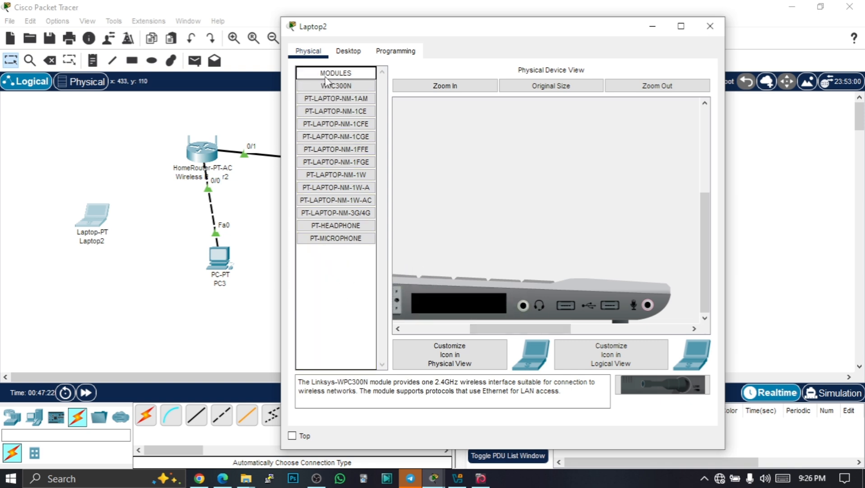
Install the WPC300N wireless module in the laptop's empty slot, switch the laptop on, and close its window
left_click_drag(325, 88, 459, 304)
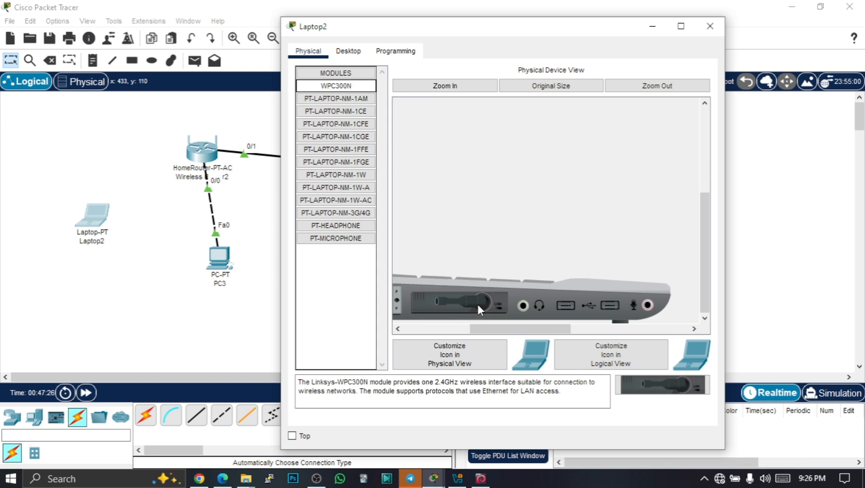
left_click_drag(482, 331, 409, 332)
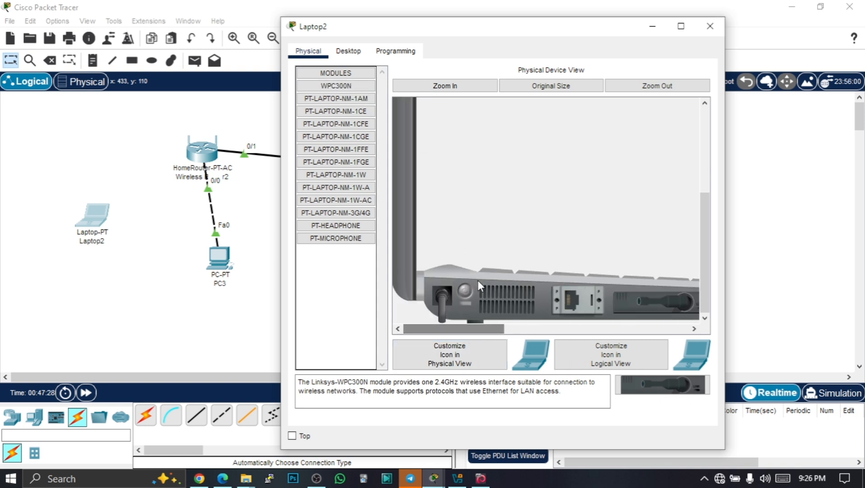
left_click(466, 292)
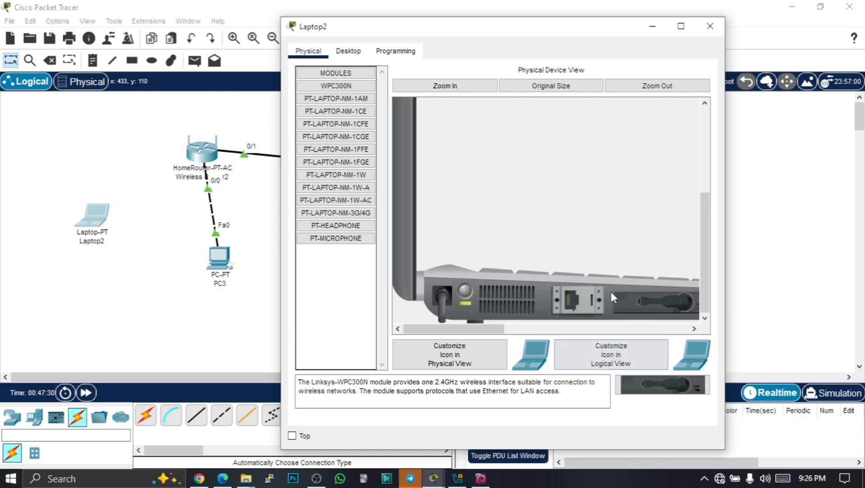
left_click(709, 27)
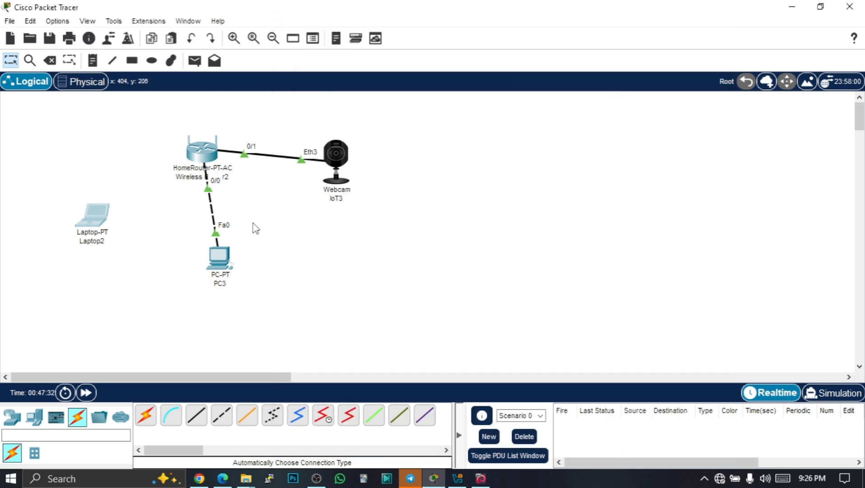